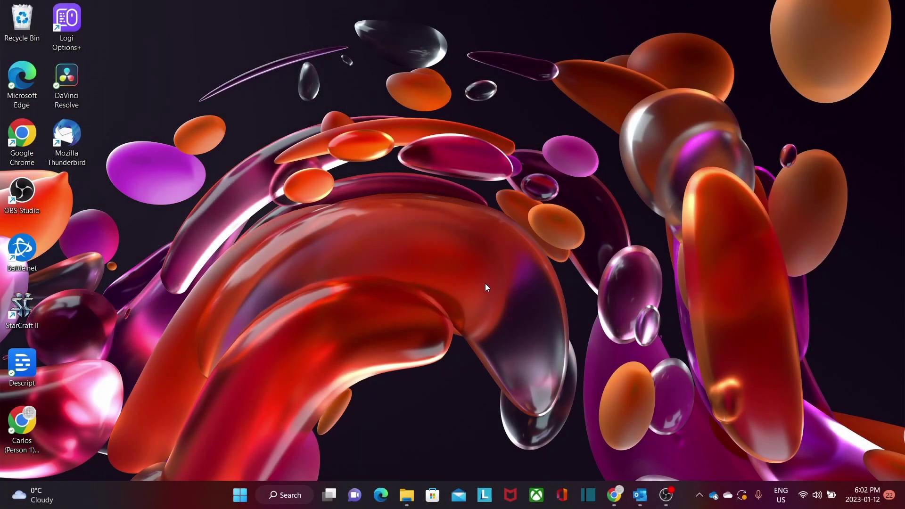
Load portal.office.com in Chrome.
left_click(613, 499)
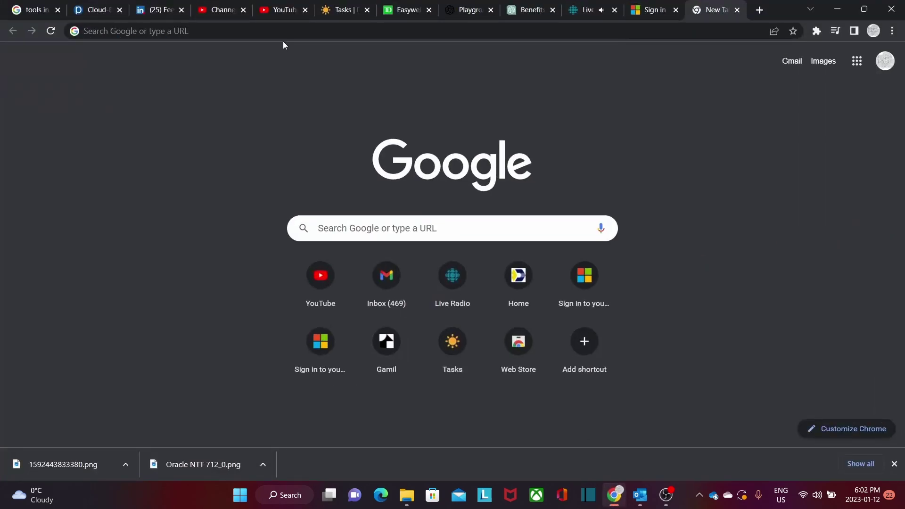
left_click(278, 31)
type("portal")
key("Right")
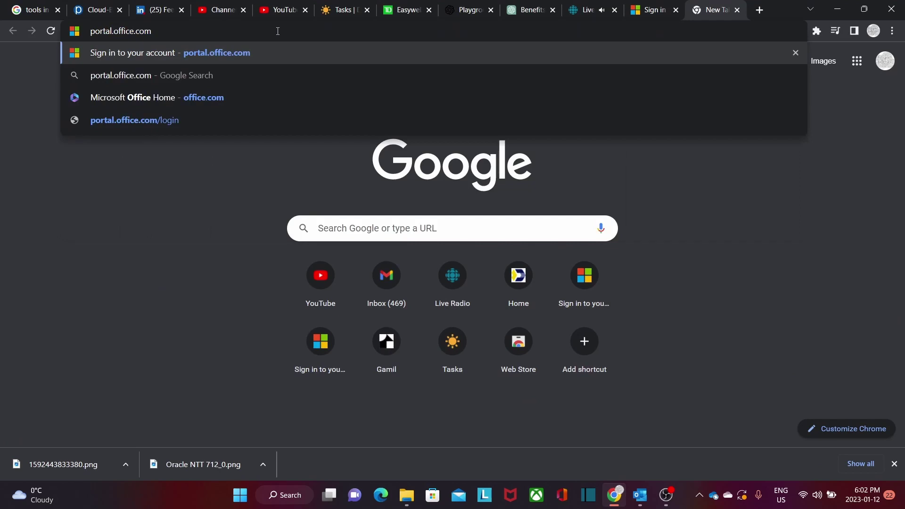
key("Return")
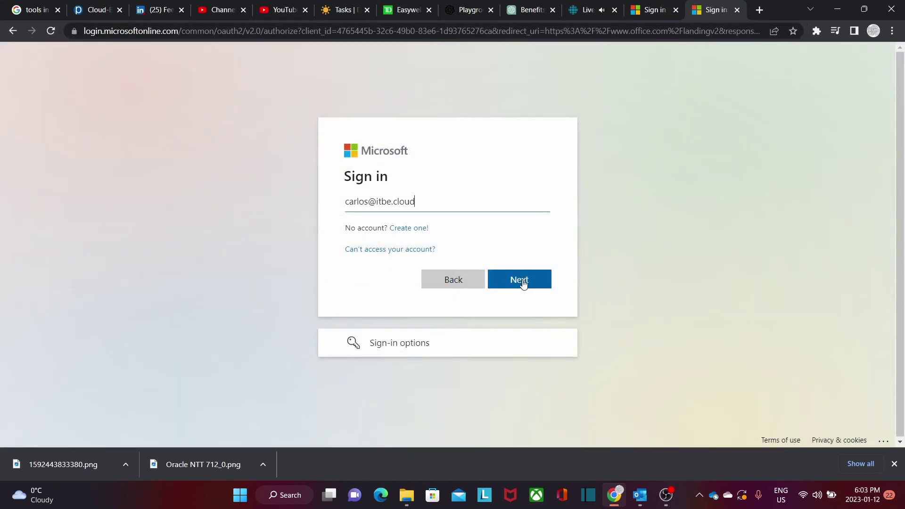
Sign in with the work account with its saved password, declining Stay signed in.
left_click(522, 281)
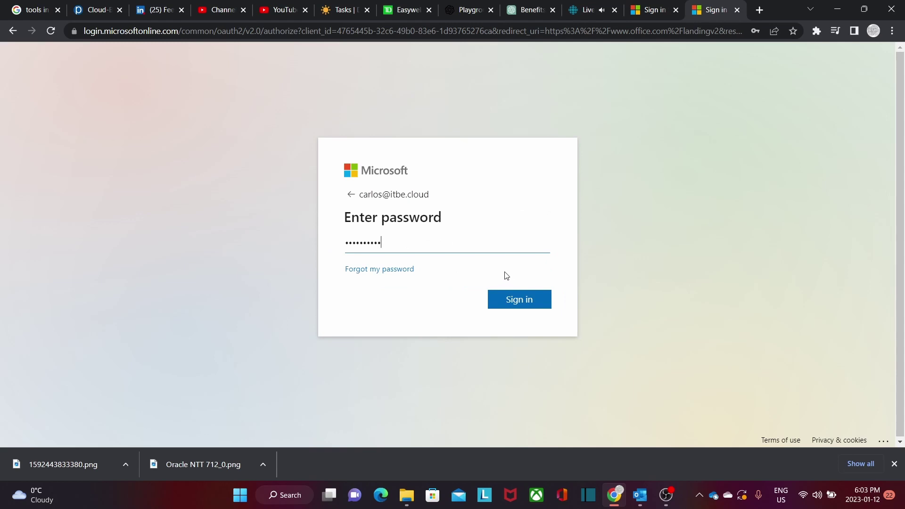
left_click(513, 307)
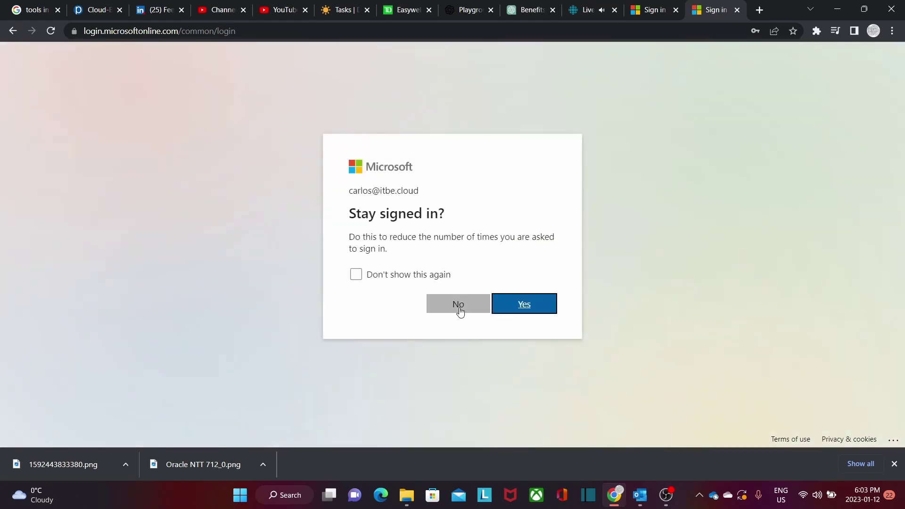
left_click(457, 306)
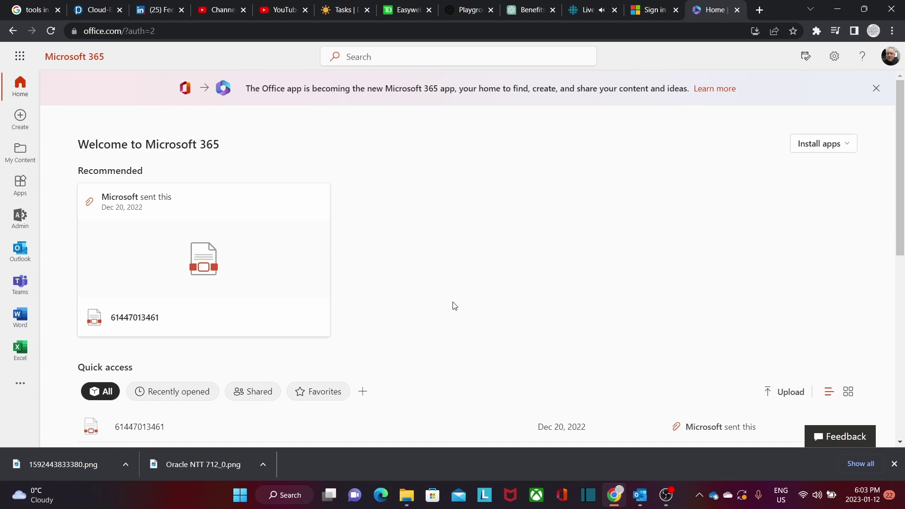
left_click(567, 222)
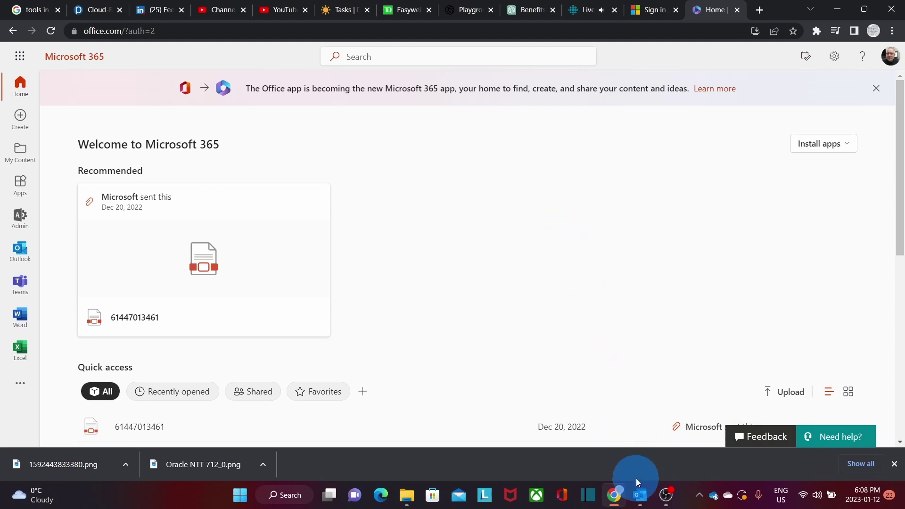
In Outlook, add a new account via File > Add Account, pasting the work e-mail address, and connect.
mouse_move(642, 496)
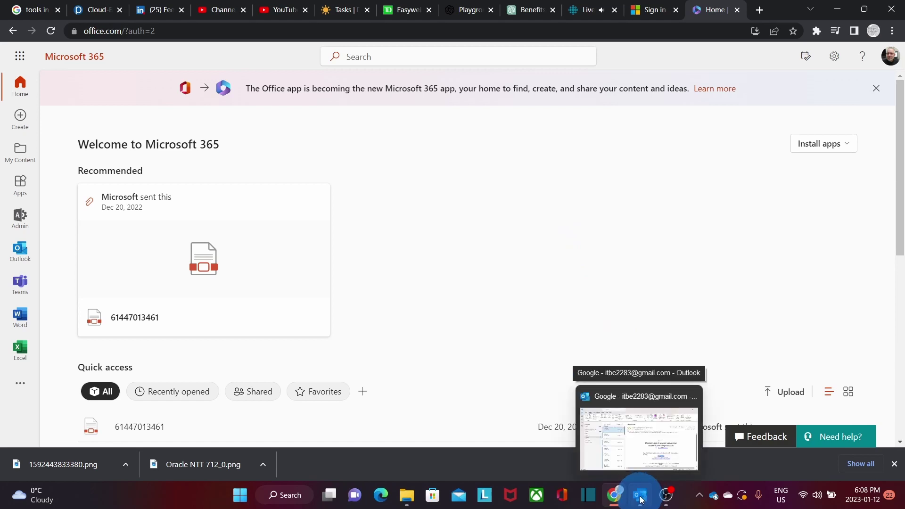
left_click(641, 499)
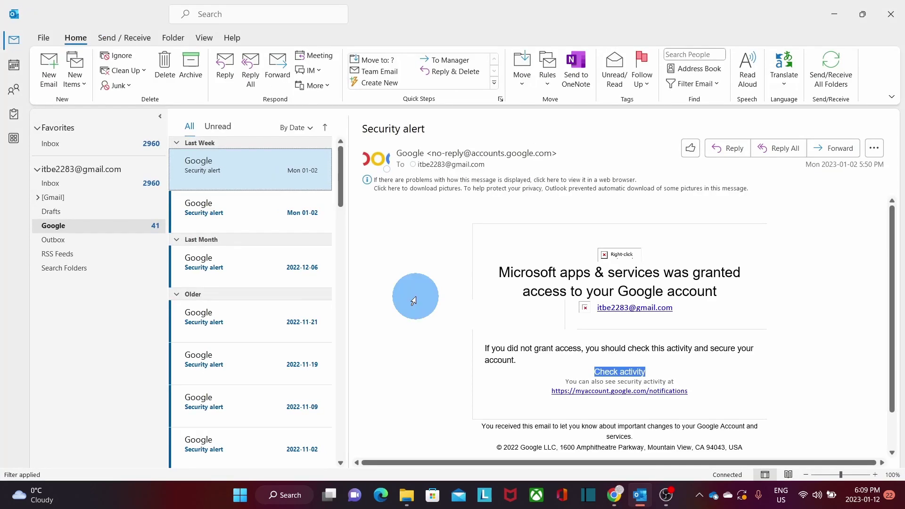
left_click(43, 38)
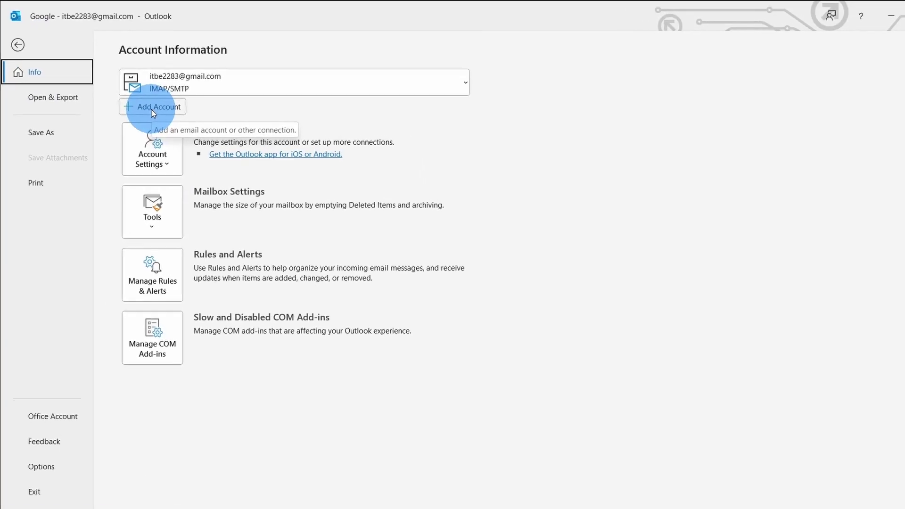
left_click(153, 107)
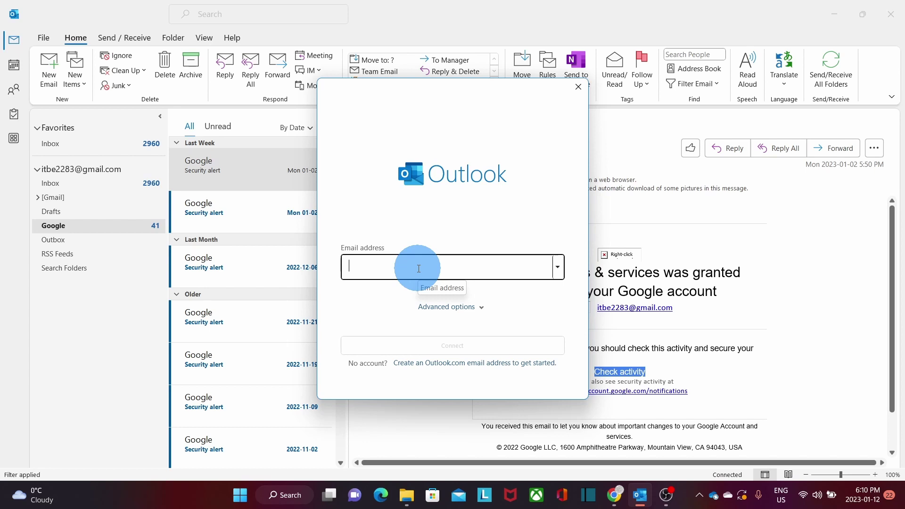
key("ctrl+v")
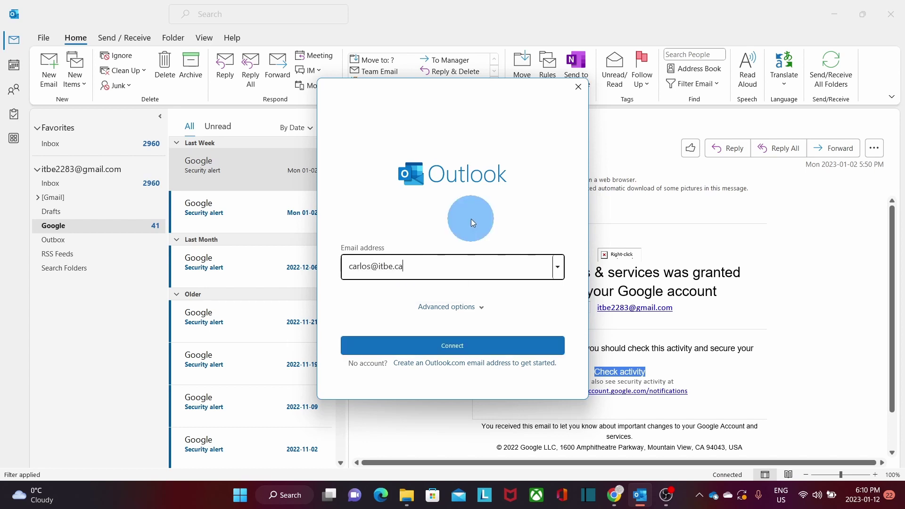
left_click(456, 347)
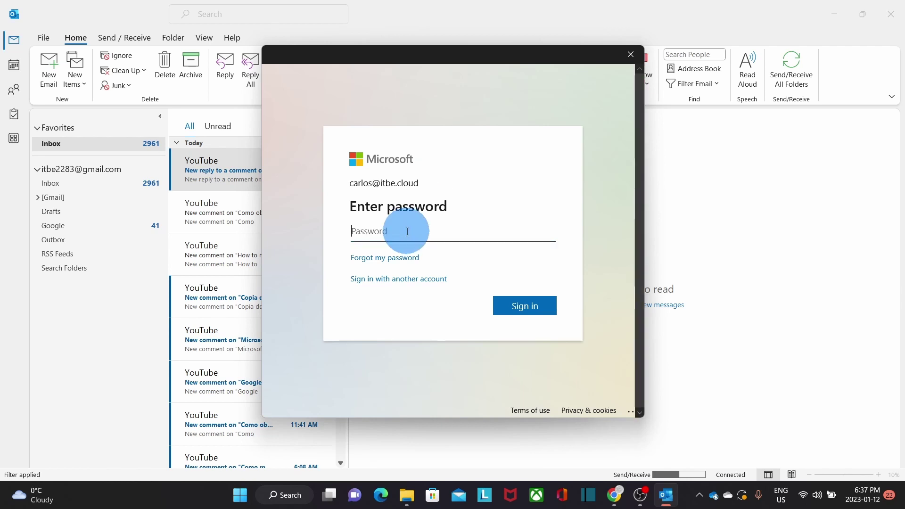
Paste the account password, sign in, and let Windows remember the account for all apps.
key("ctrl+v")
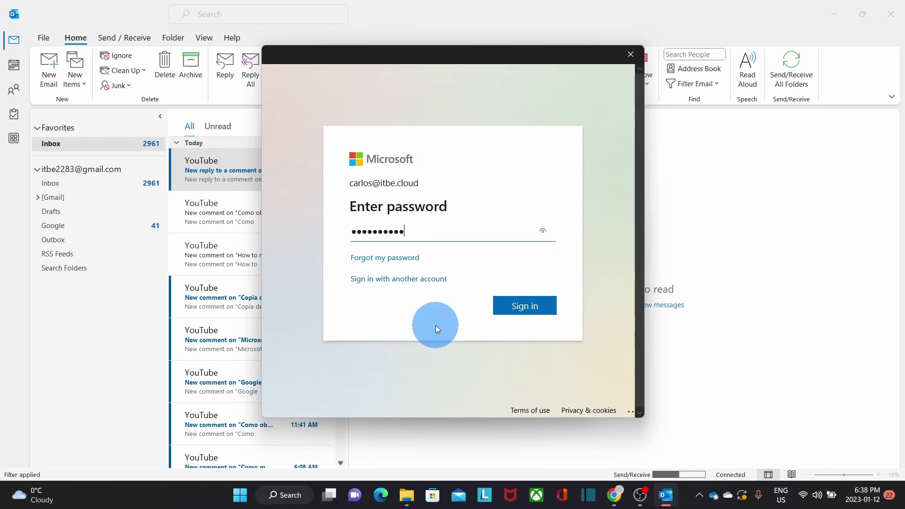
left_click(513, 316)
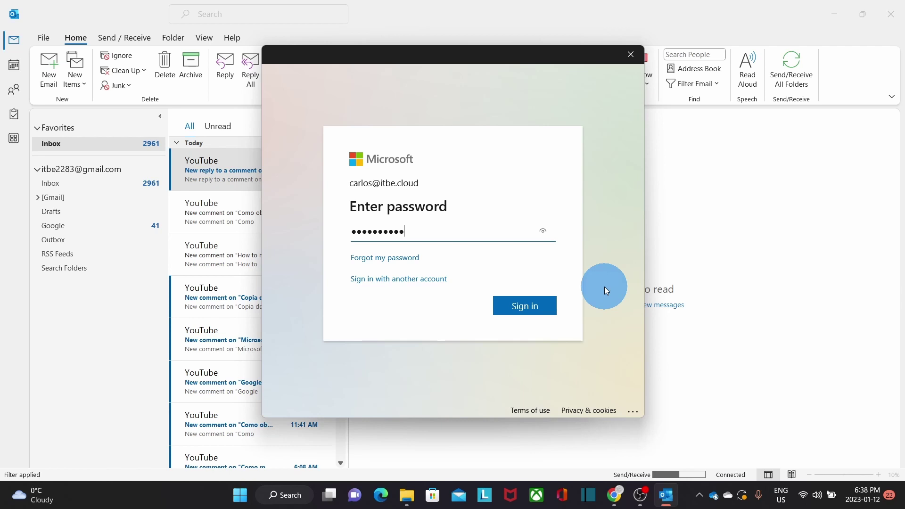
left_click(525, 307)
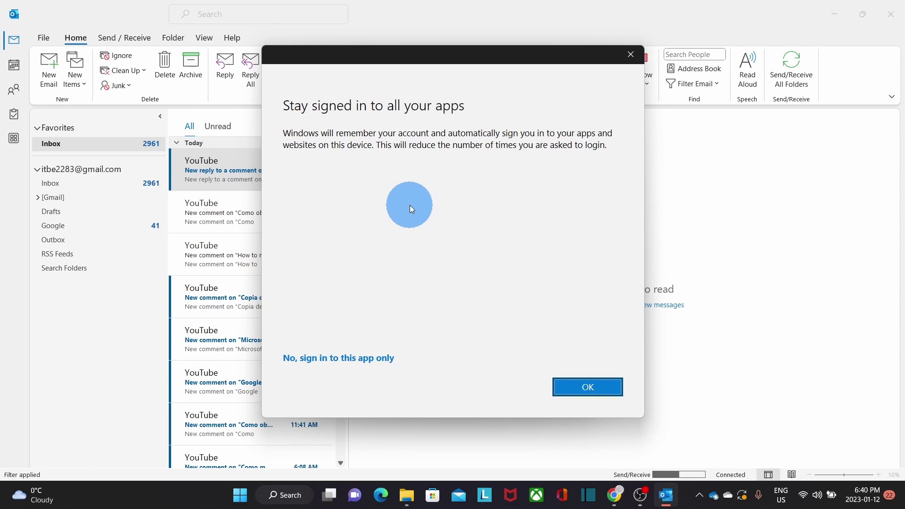
left_click(580, 388)
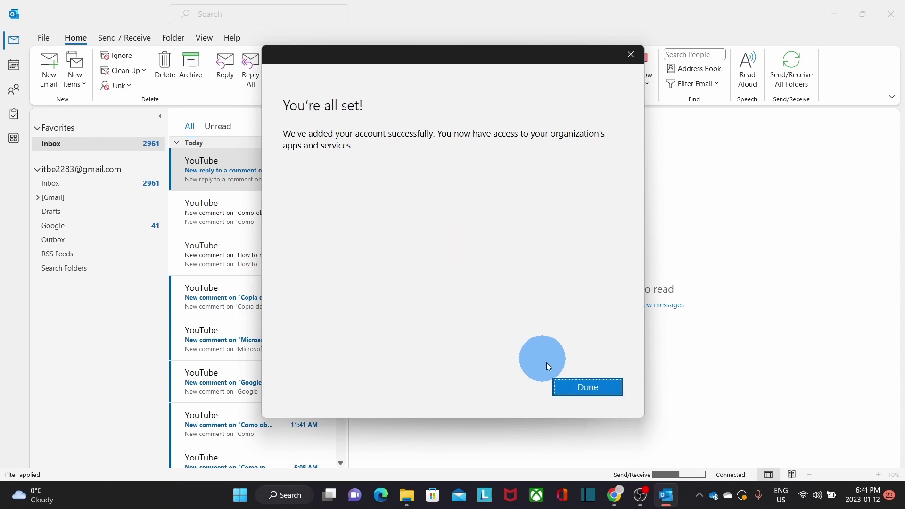
left_click(582, 390)
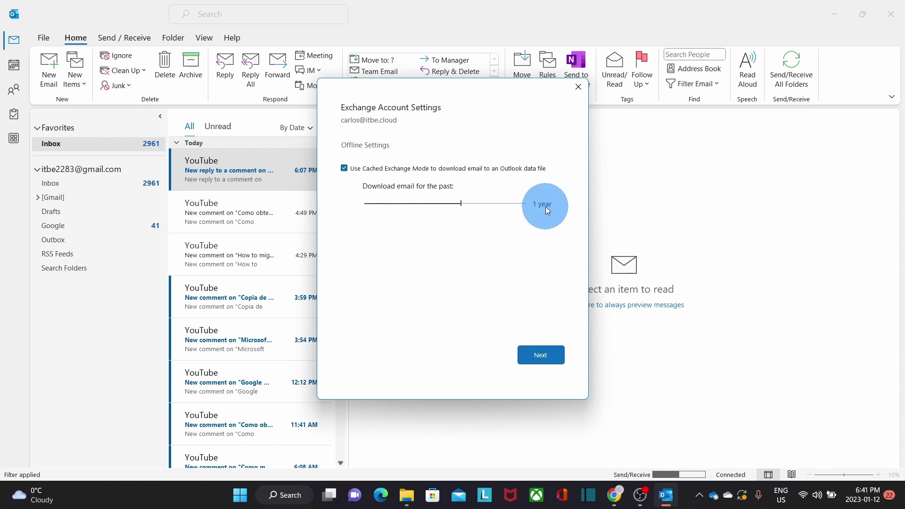
Set the offline mail download period to All, finish adding the account, and dismiss the confirmation.
left_click(462, 205)
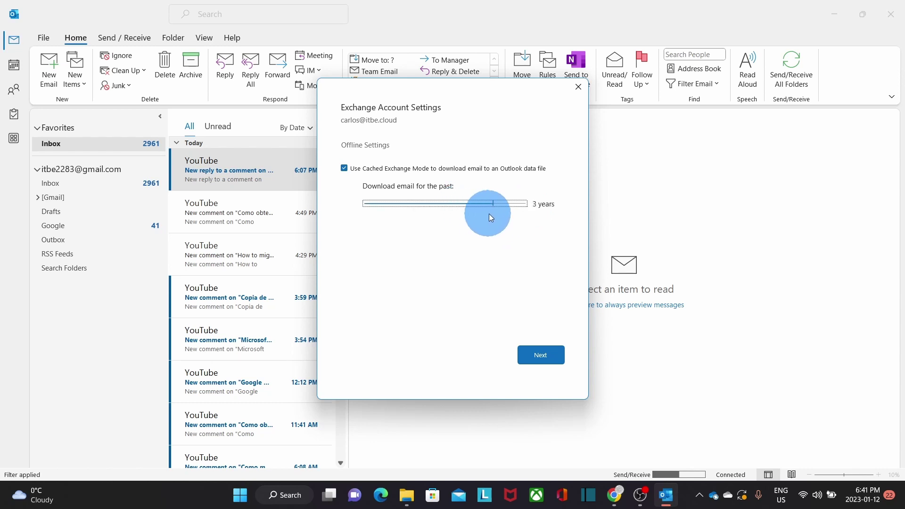
left_click_drag(523, 218, 464, 288)
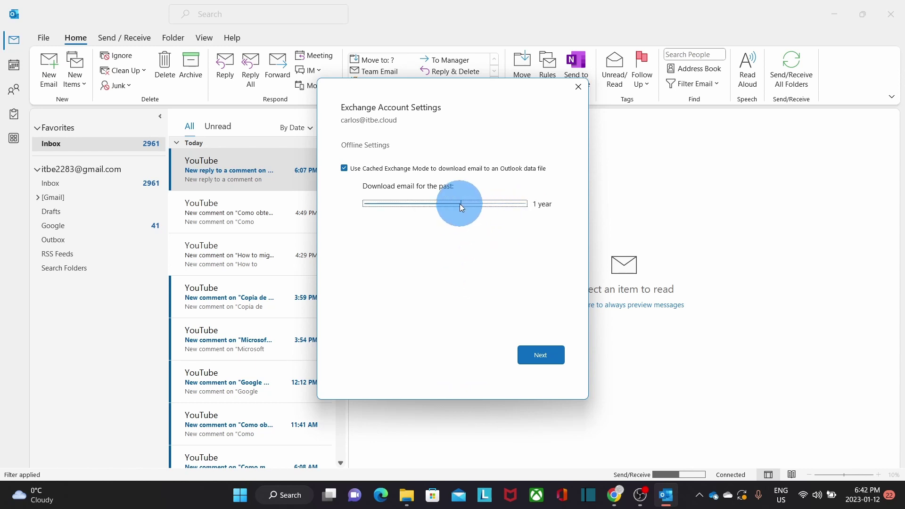
left_click_drag(460, 204, 542, 240)
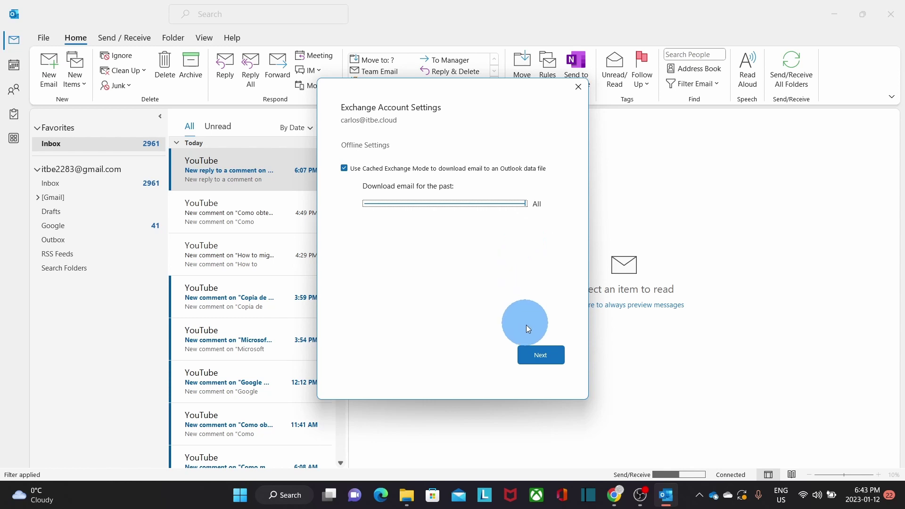
left_click(540, 358)
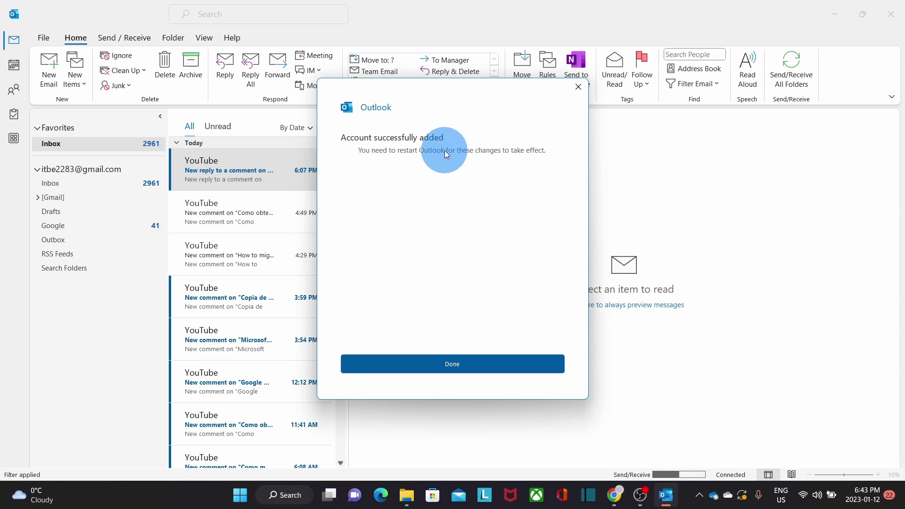
left_click(472, 364)
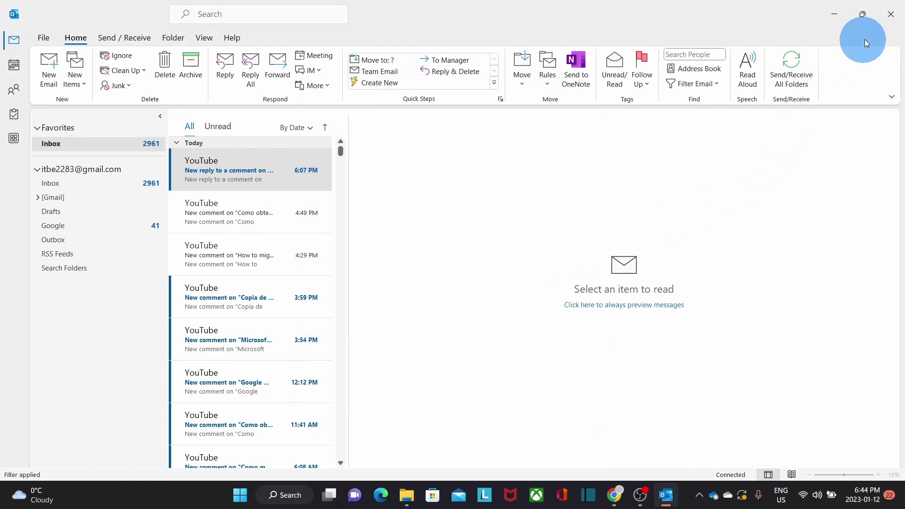
Restart Outlook, confirm the status bar reads Connected to: Microsoft Exchange, then close it.
left_click(888, 18)
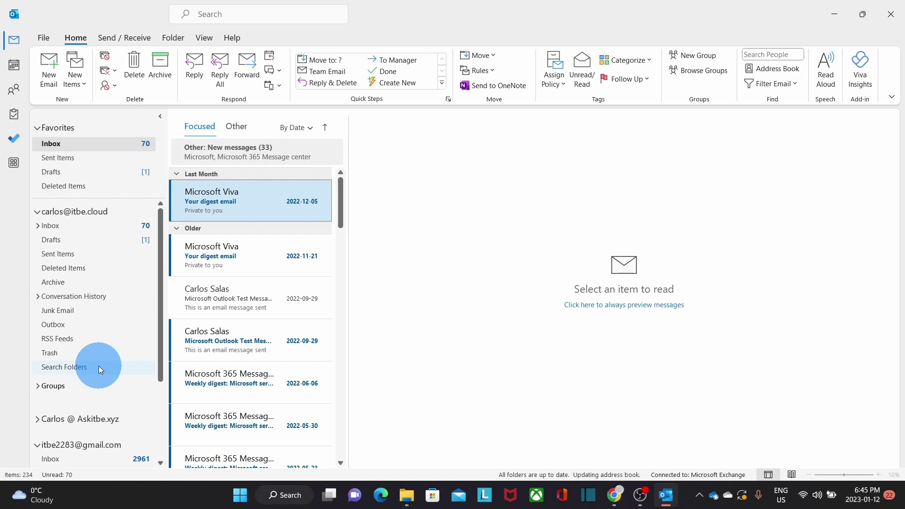
left_click(891, 15)
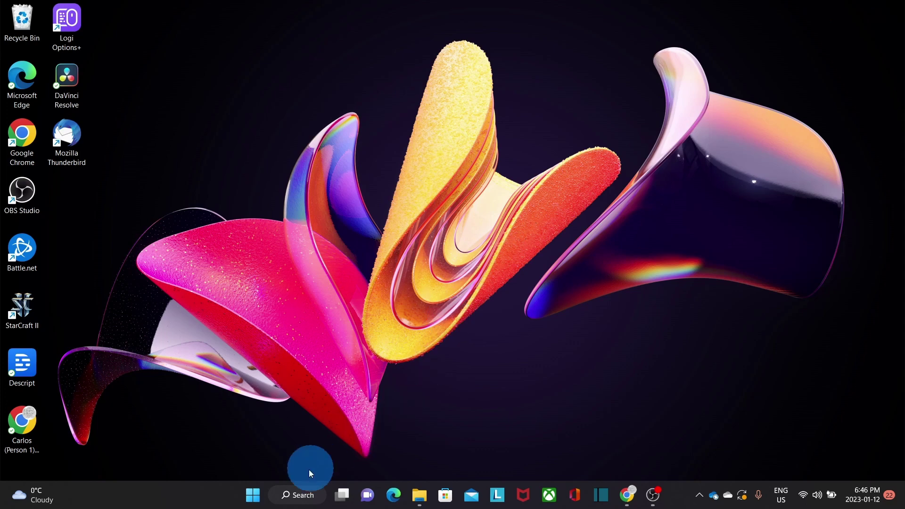
Open Control Panel from Windows search and view All Control Panel Items as large icons.
left_click(299, 499)
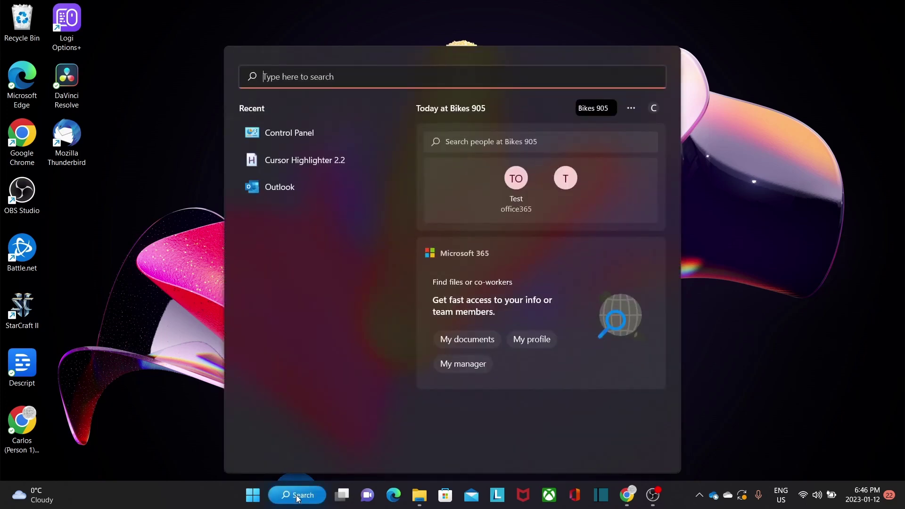
left_click(298, 134)
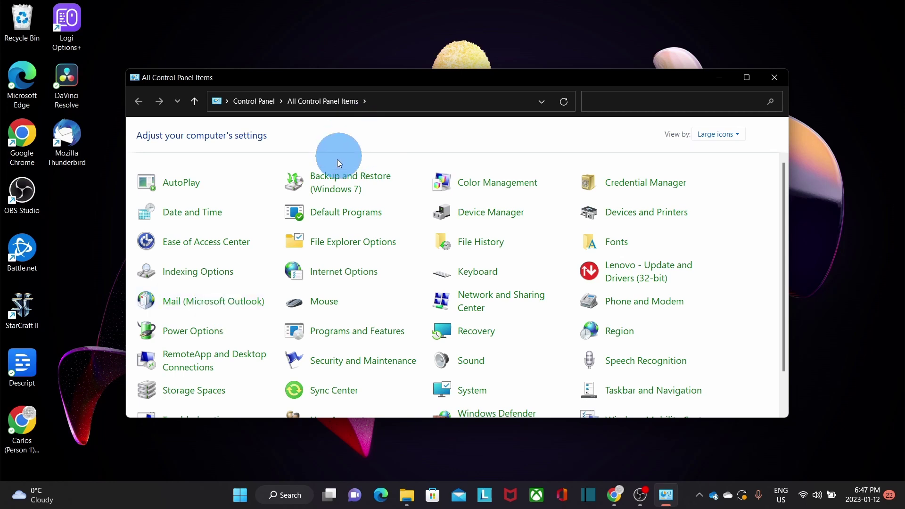
left_click(713, 139)
left_click(724, 151)
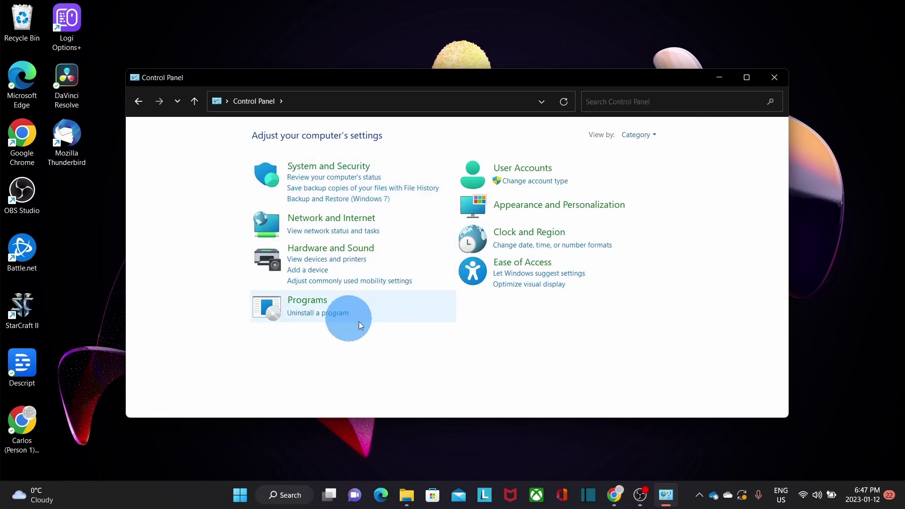
left_click(647, 137)
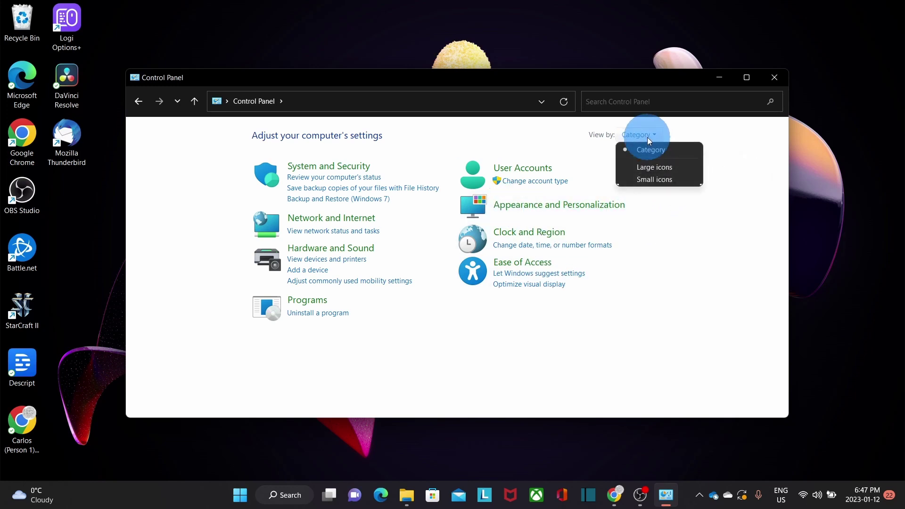
left_click(653, 168)
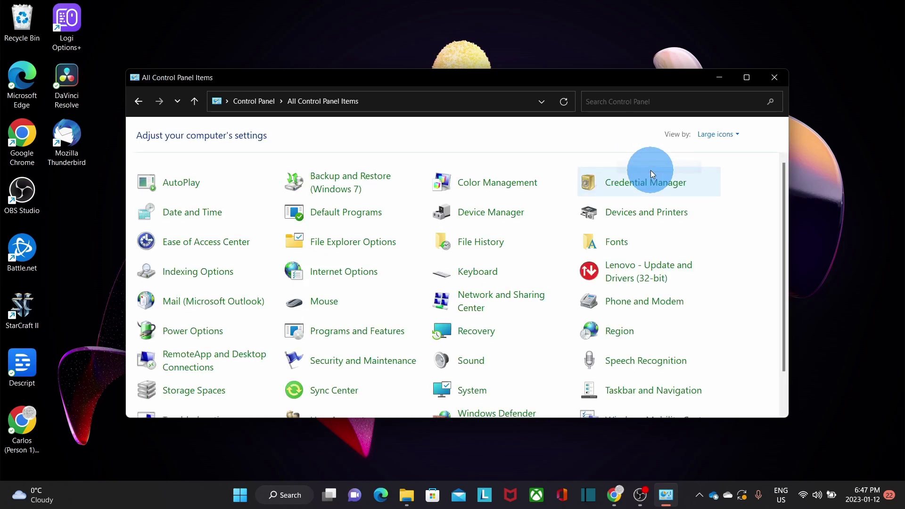
Open Mail (Microsoft Outlook) and show the profiles on this computer.
left_click(235, 307)
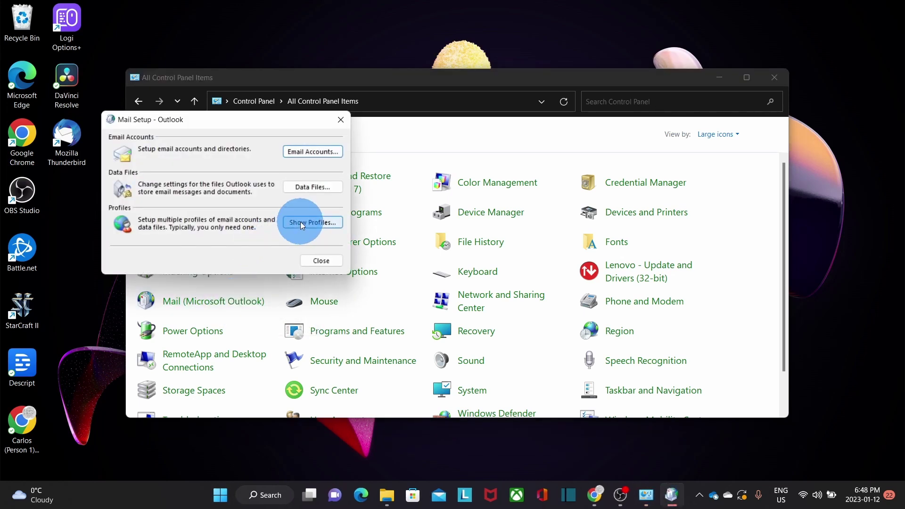
left_click(301, 222)
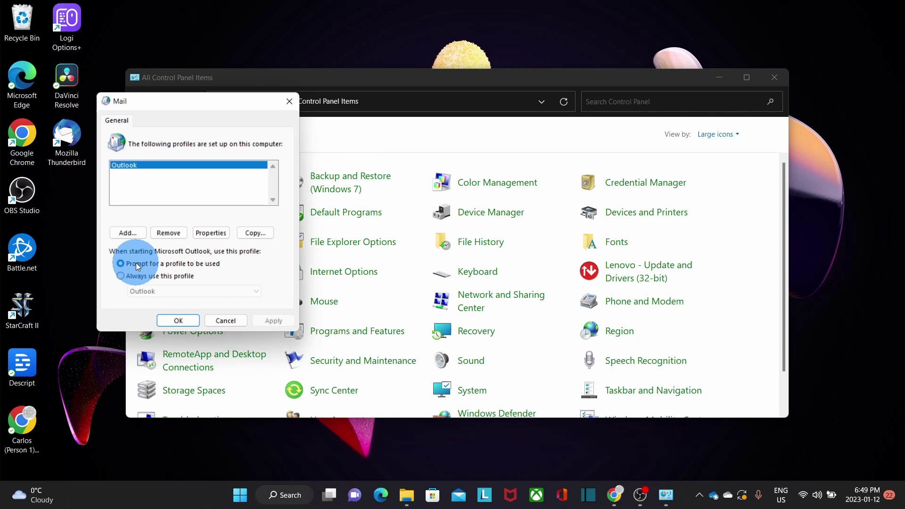
Add a new mail profile named 'Microssft 365'.
left_click(134, 234)
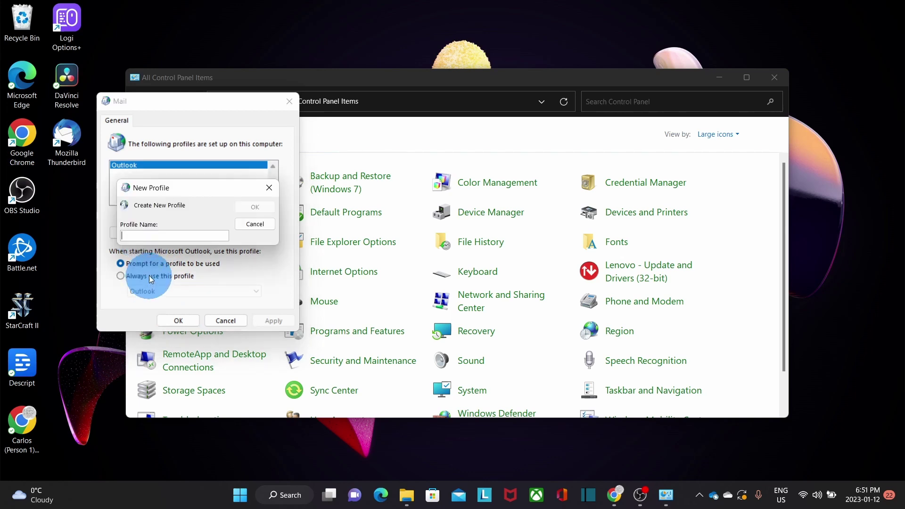
type("Microssft 365")
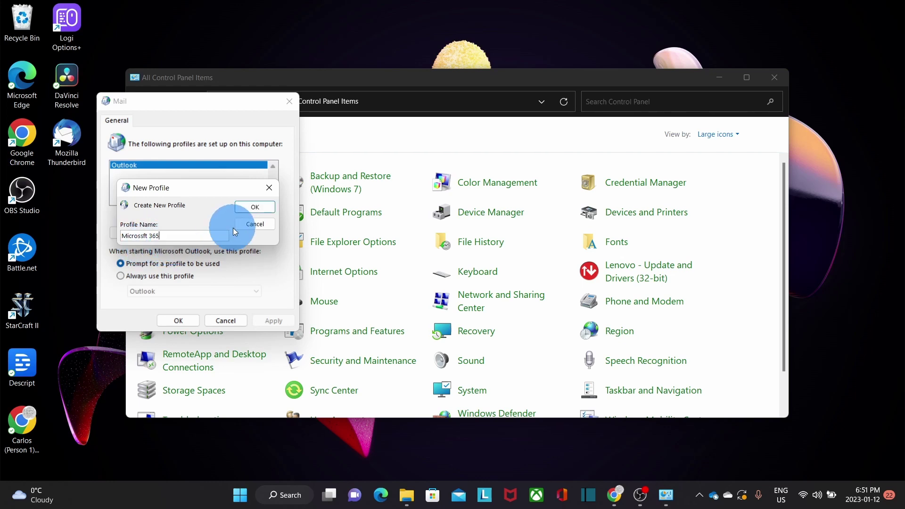
left_click(249, 208)
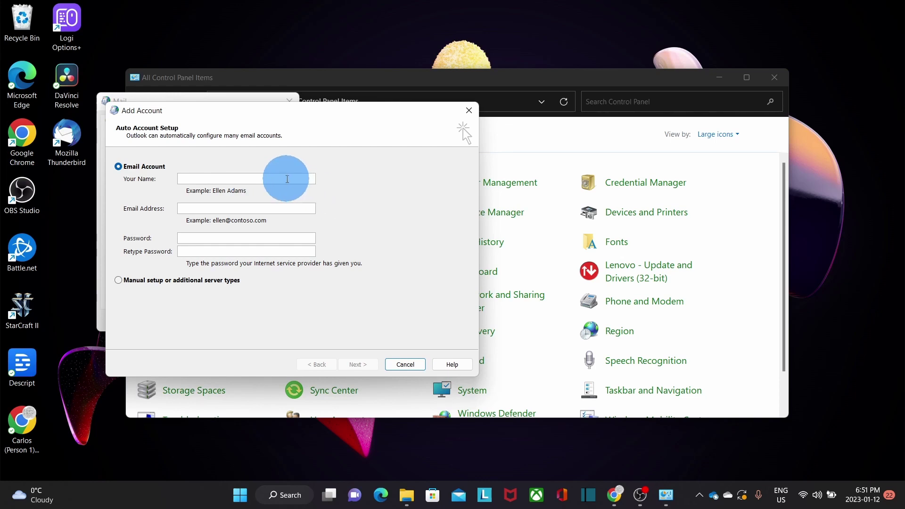
Enter the user's name, work e-mail address and password, then complete automatic account setup.
type("Carlos")
left_click(280, 207)
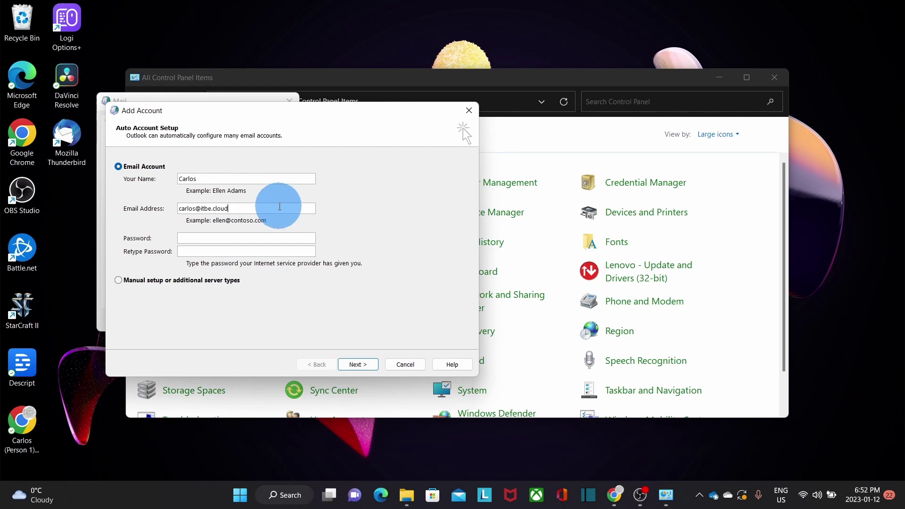
left_click(210, 238)
type("**********")
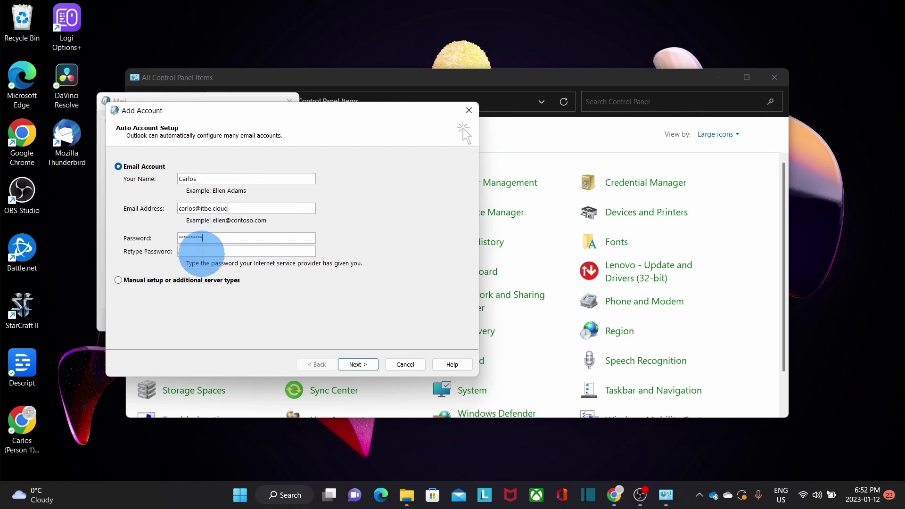
type("**********")
left_click(358, 365)
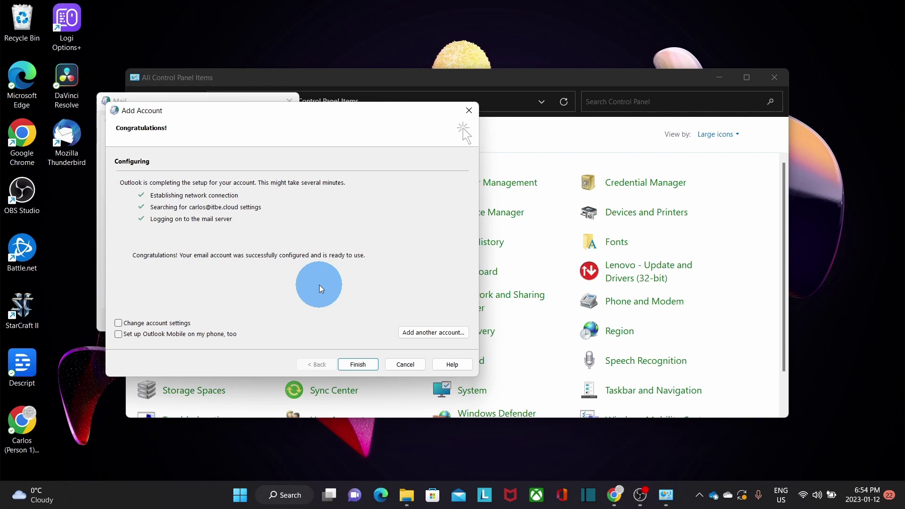
left_click(358, 365)
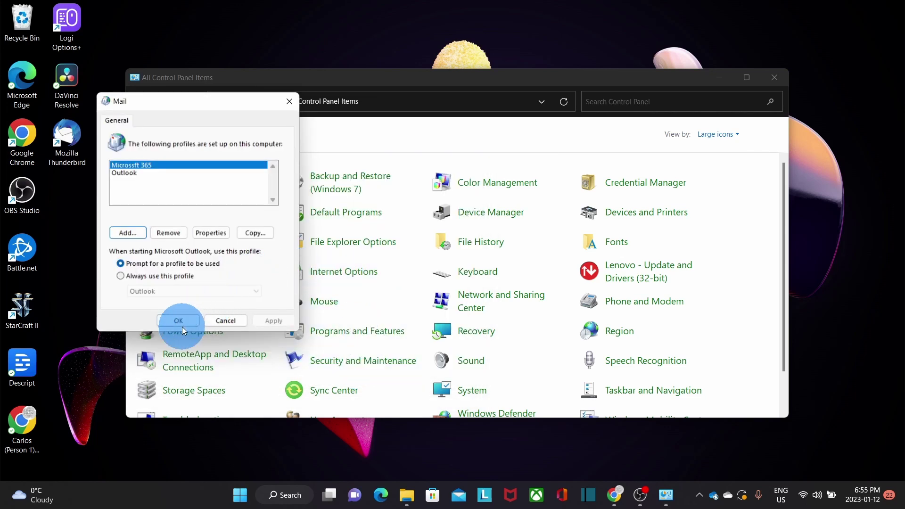
Close the Mail dialog and Control Panel, then launch Outlook from Windows search.
left_click(179, 321)
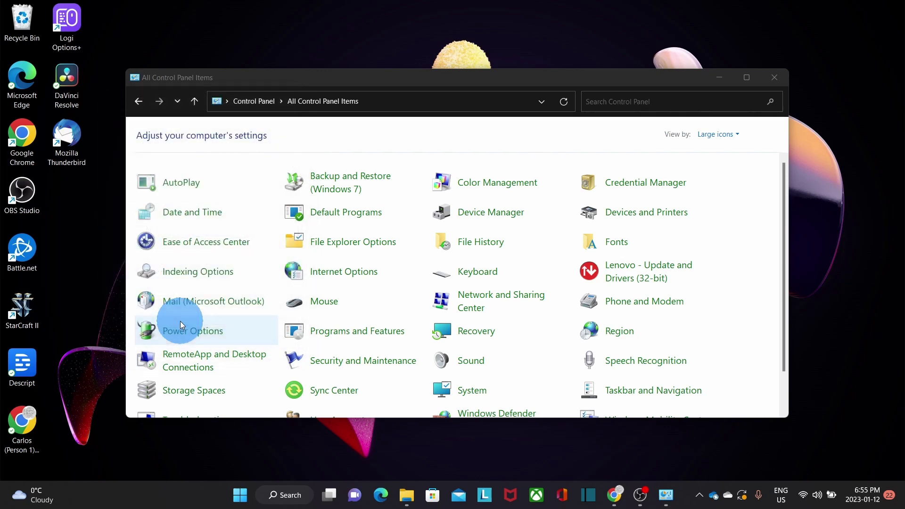
key("alt+F4")
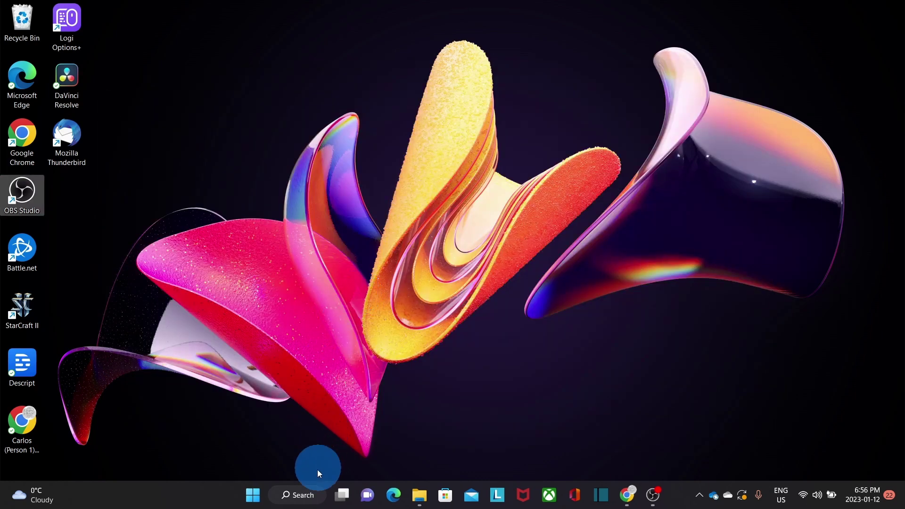
left_click(304, 500)
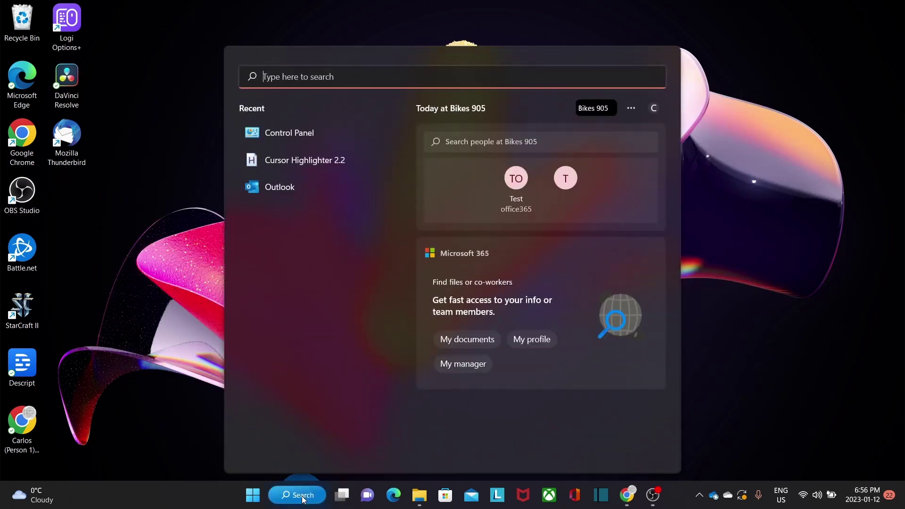
left_click(287, 185)
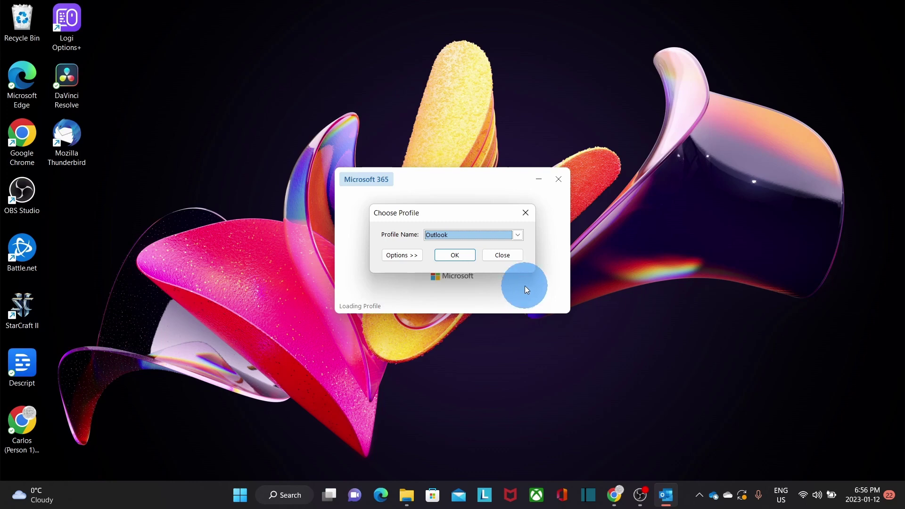
Choose the Microssft 365 profile at startup and open the mailbox.
left_click(517, 235)
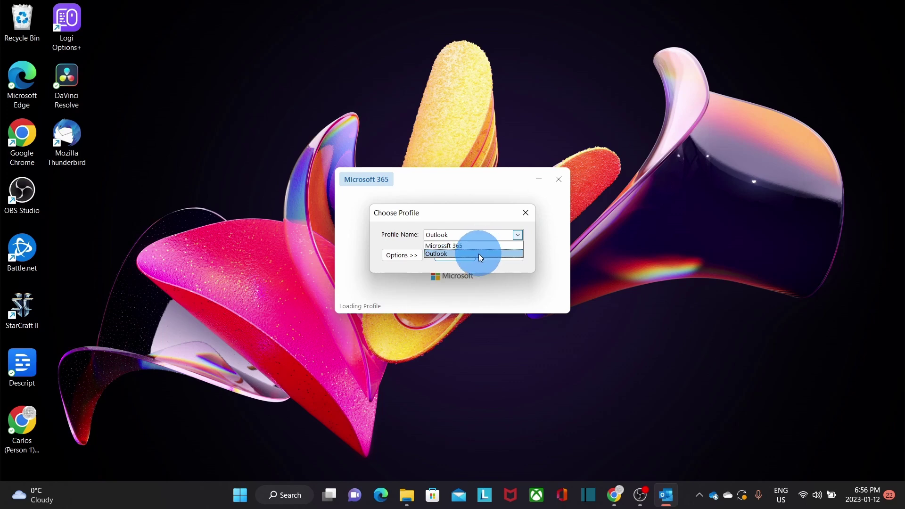
left_click(490, 246)
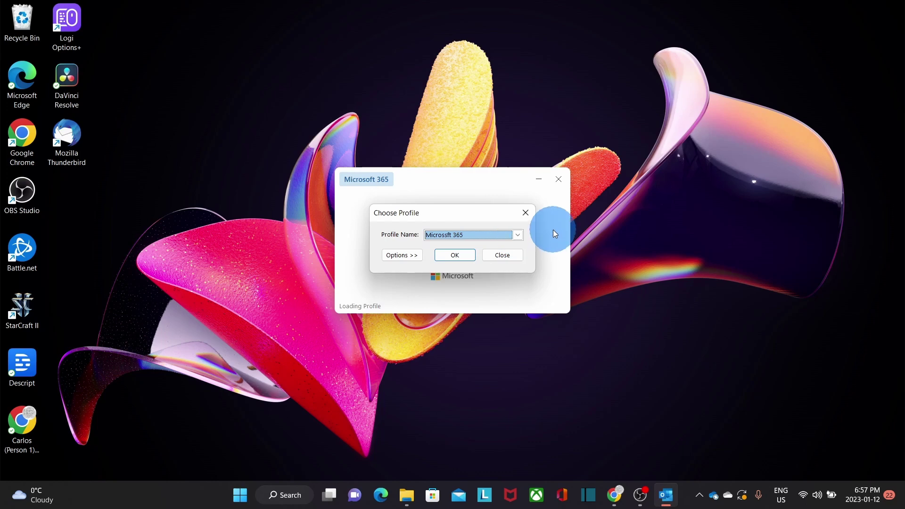
left_click(456, 255)
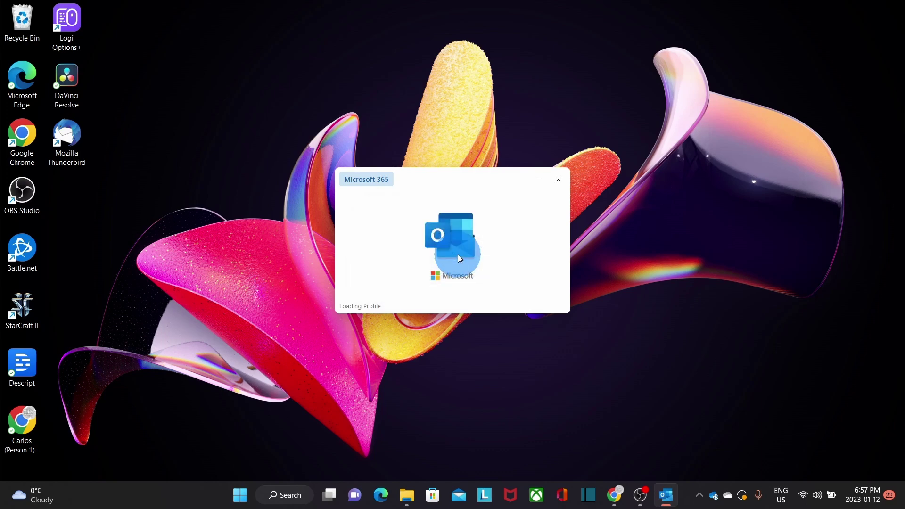
left_click(535, 231)
left_click(483, 213)
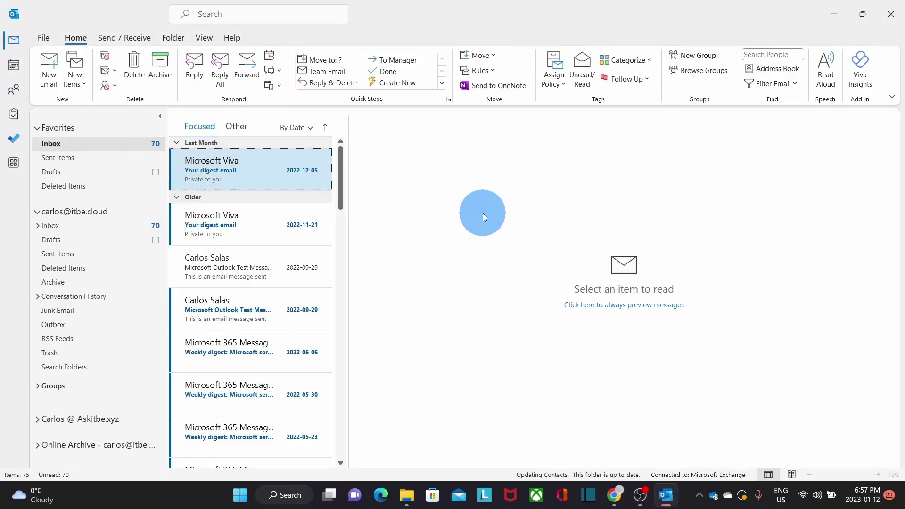
Let Outlook finish syncing all folders with Exchange, then reveal the hidden notification-area icons.
left_click(119, 218)
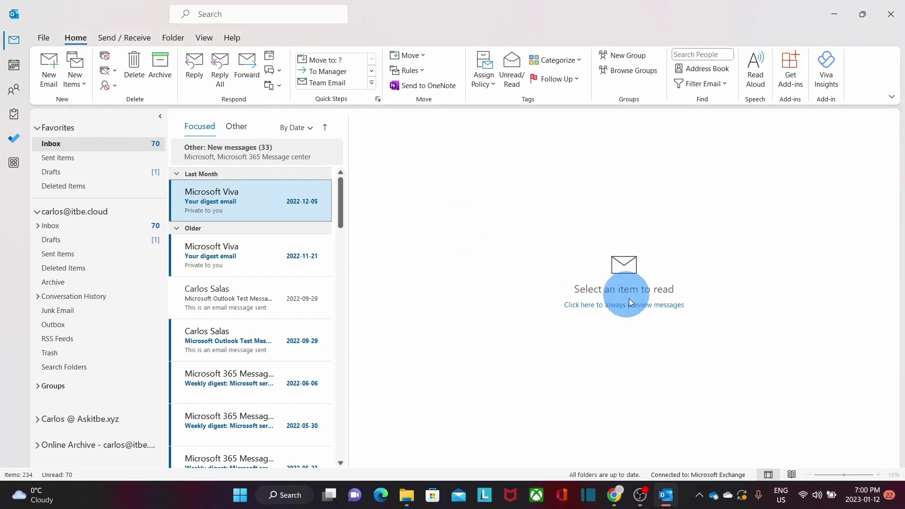
left_click(699, 495)
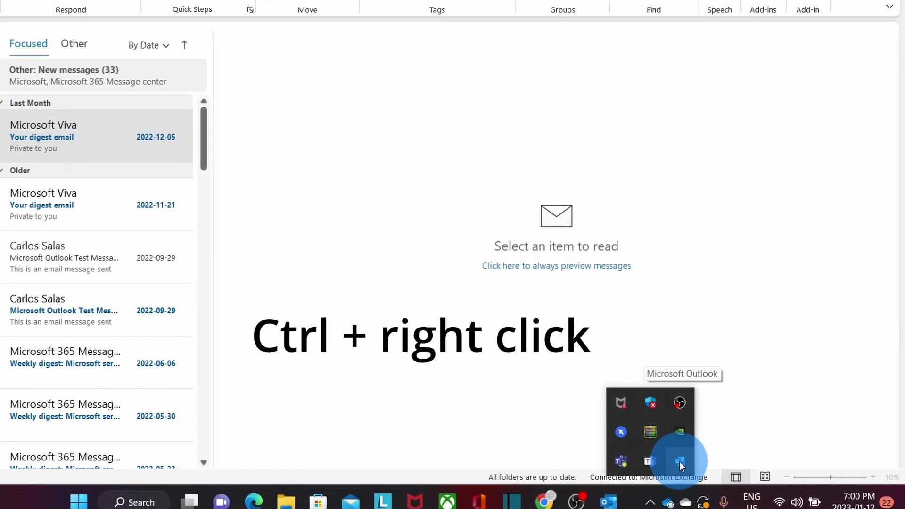
Check Outlook's Connection Status, widening the window and Authn column to confirm every connection is Established.
right_click(678, 461, "ctrl")
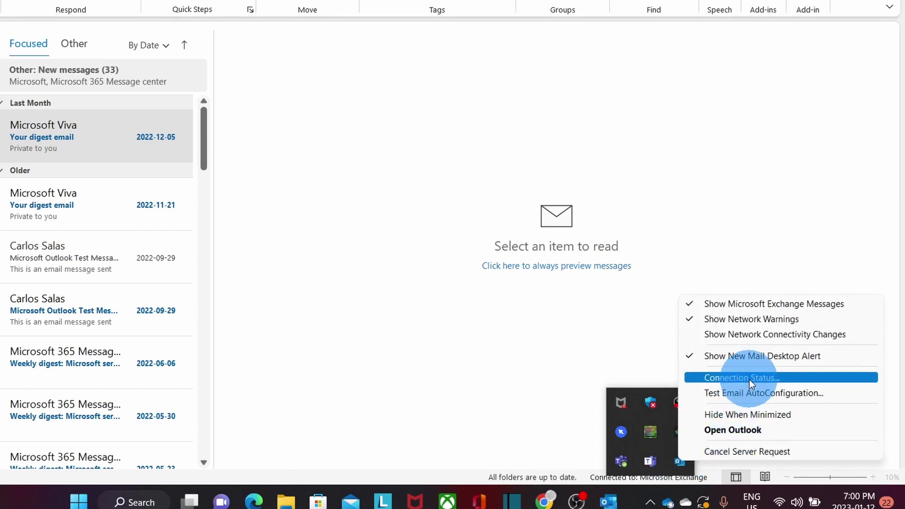
left_click(751, 380)
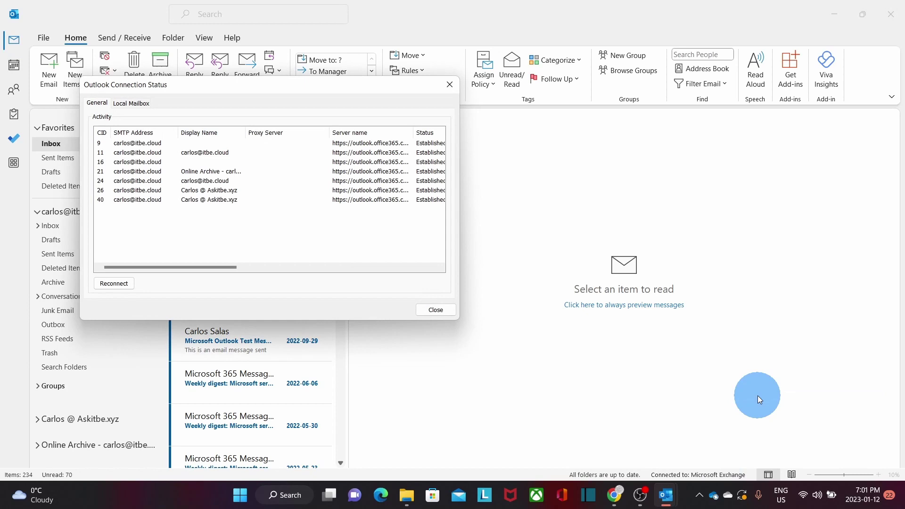
left_click_drag(458, 223, 676, 241)
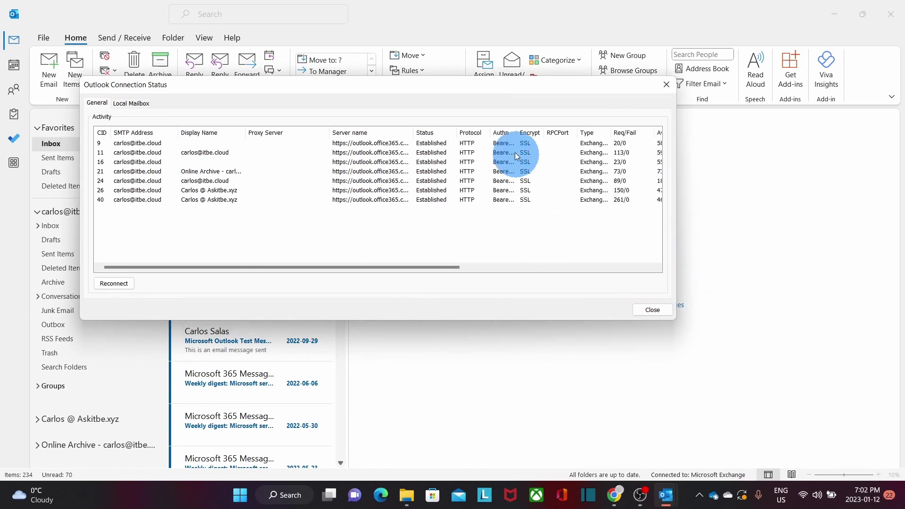
left_click_drag(517, 133, 553, 138)
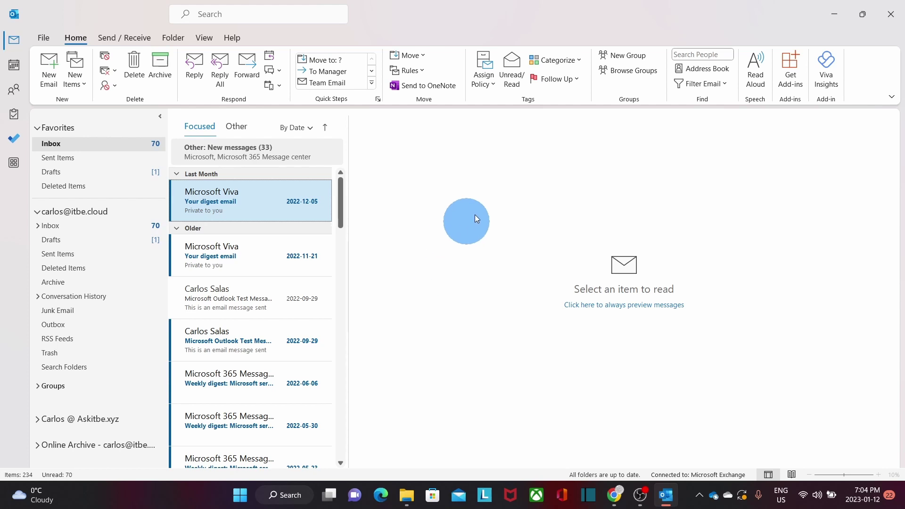
Close Outlook and bring up the Mail profiles list from Control Panel.
left_click(894, 18)
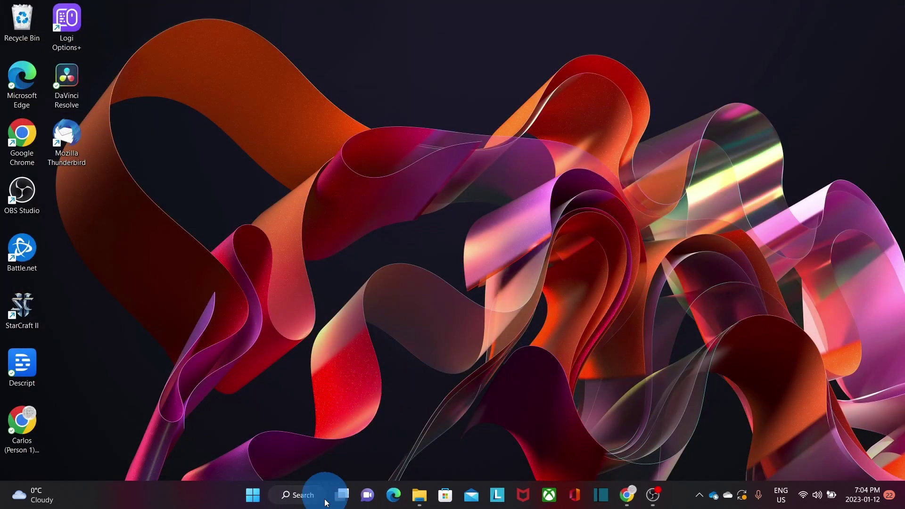
left_click(299, 495)
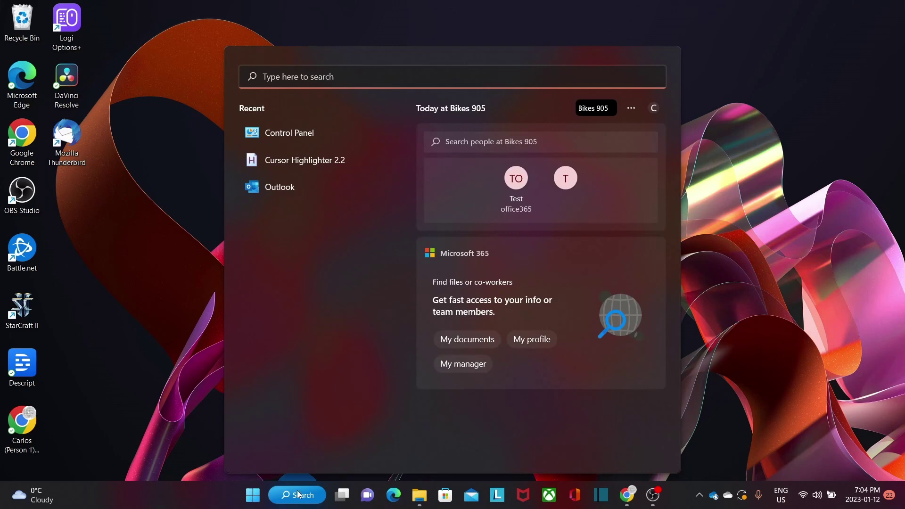
left_click(292, 135)
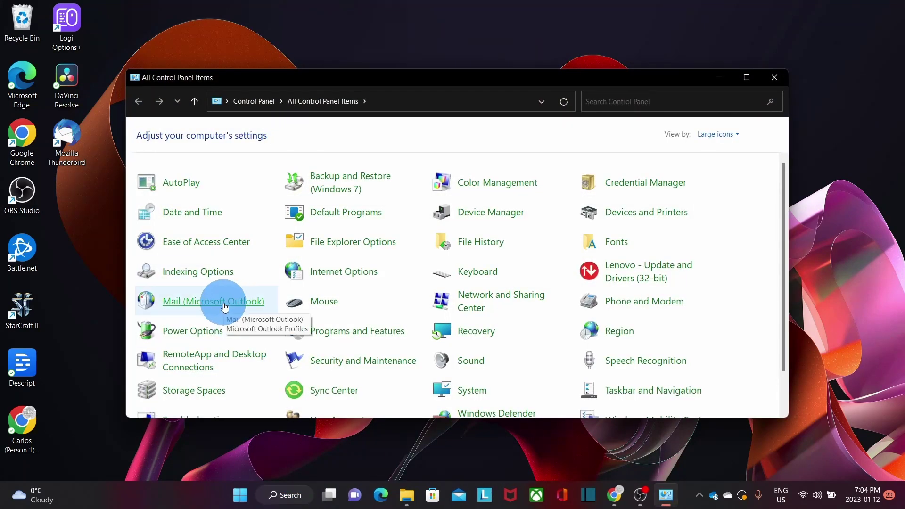
left_click(224, 307)
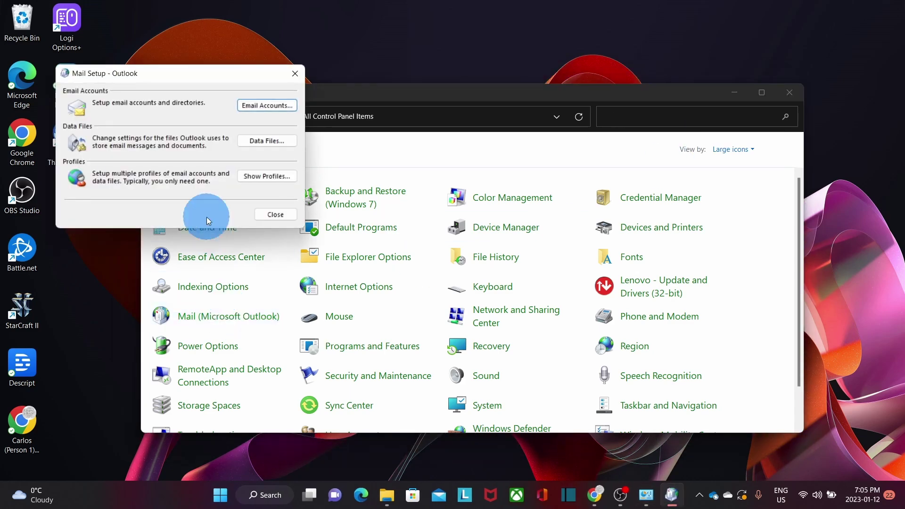
left_click(254, 178)
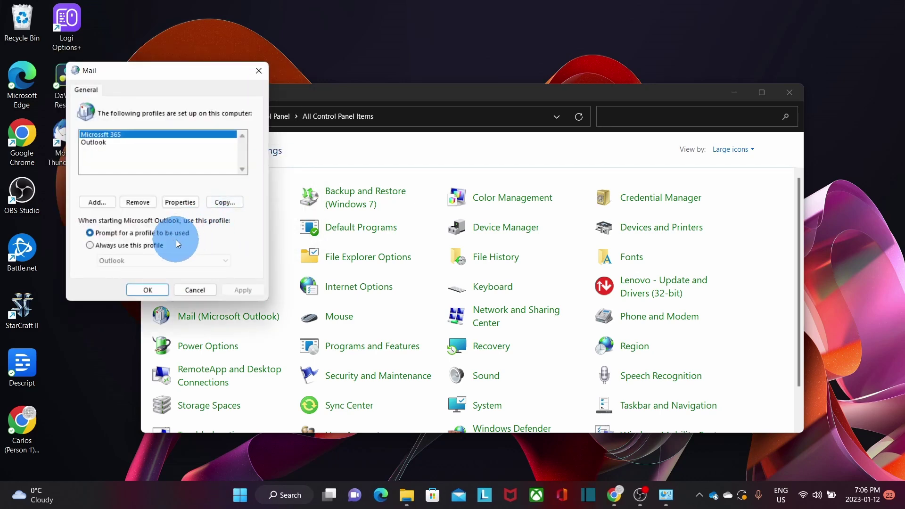
Set Outlook to always use the Microsoft 365 profile, apply it, and close Control Panel.
left_click(133, 245)
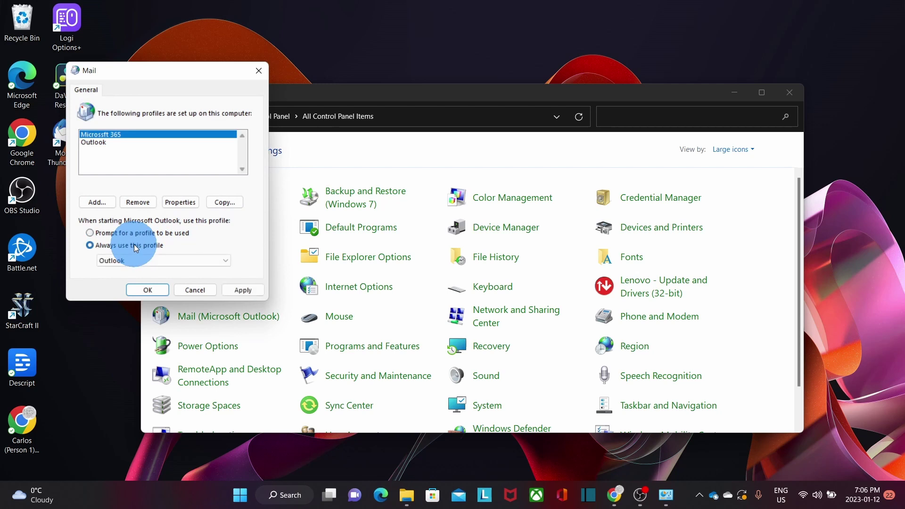
left_click(137, 260)
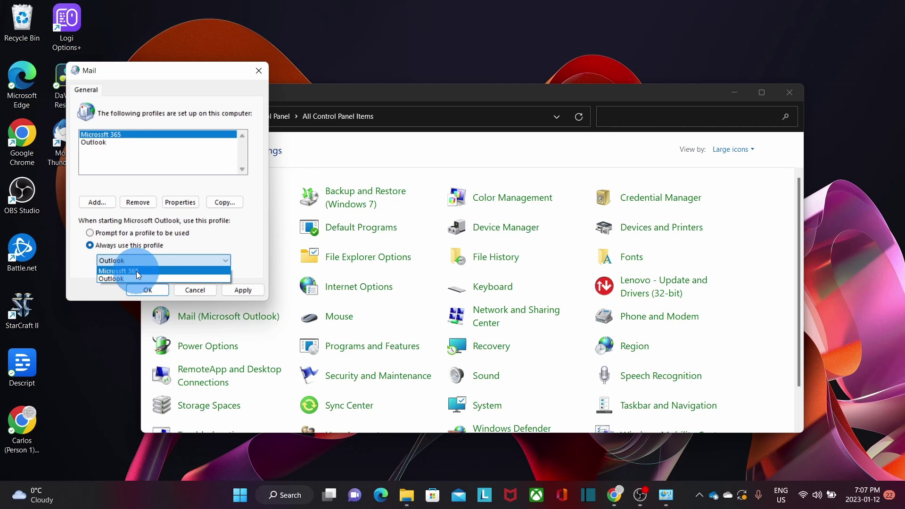
left_click(137, 271)
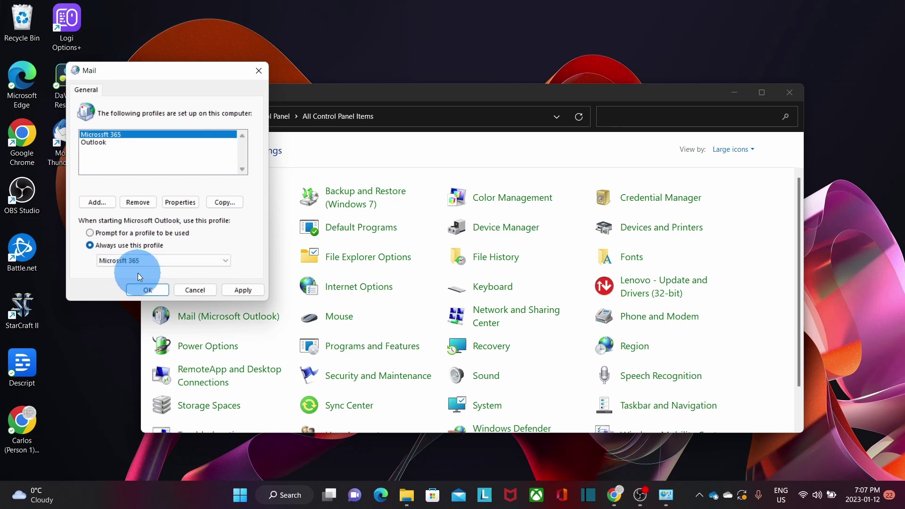
left_click(248, 293)
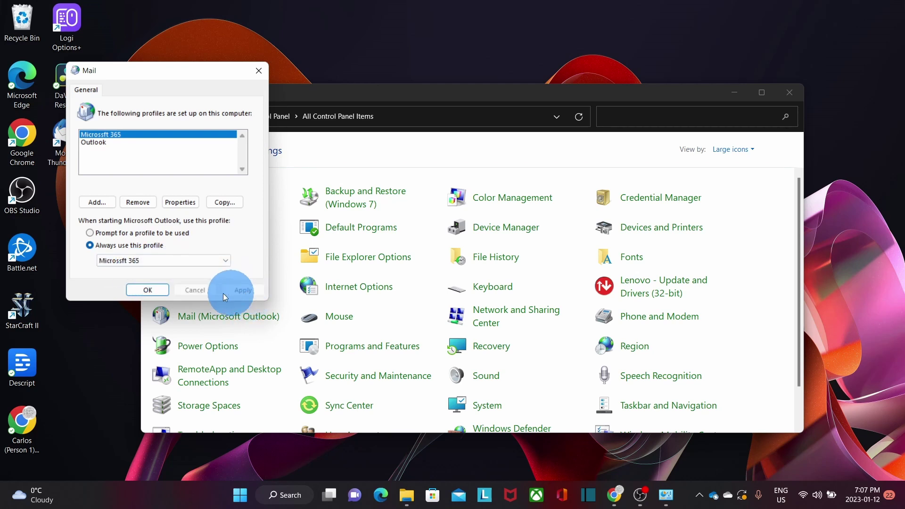
left_click(148, 292)
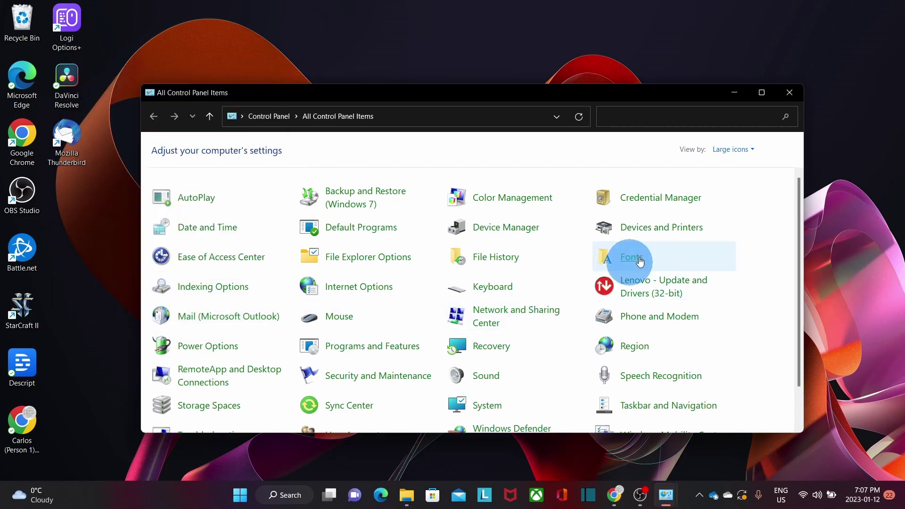
left_click(787, 97)
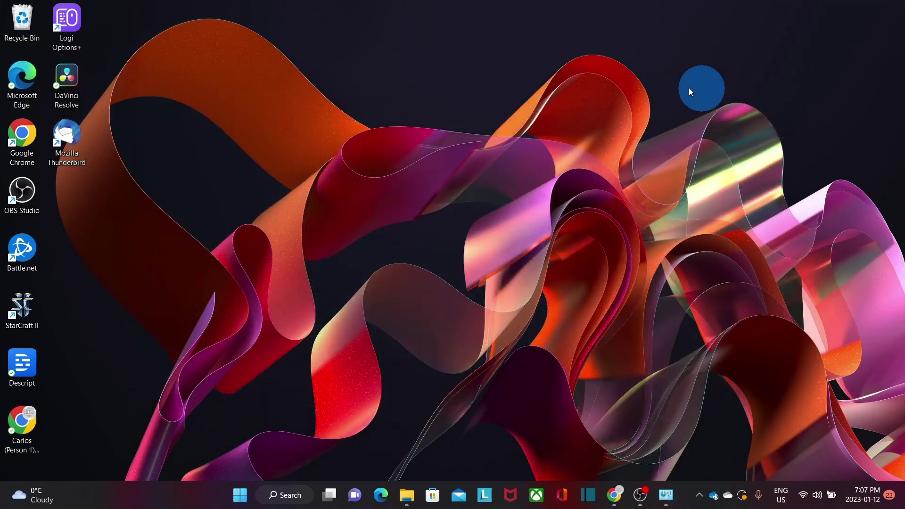
Relaunch Outlook from Recent in Windows search so it opens under Microsoft 365 without prompting.
left_click(299, 506)
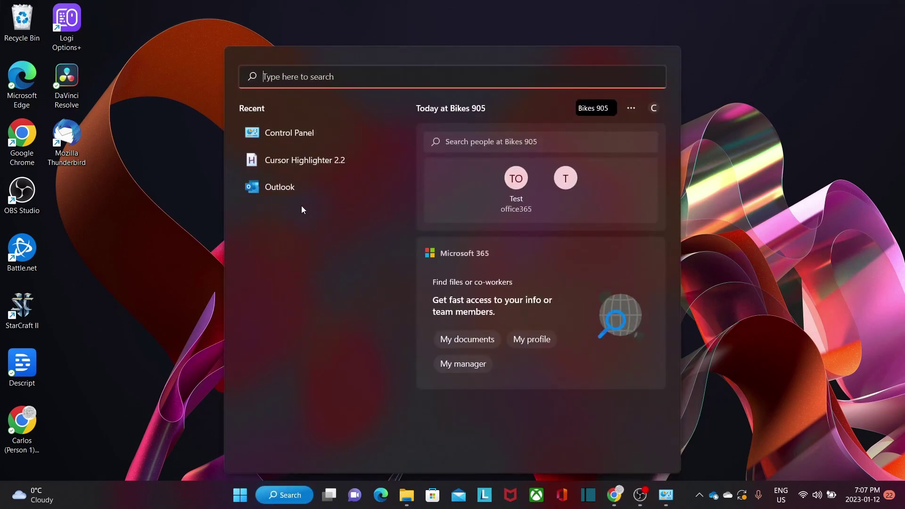
left_click(289, 186)
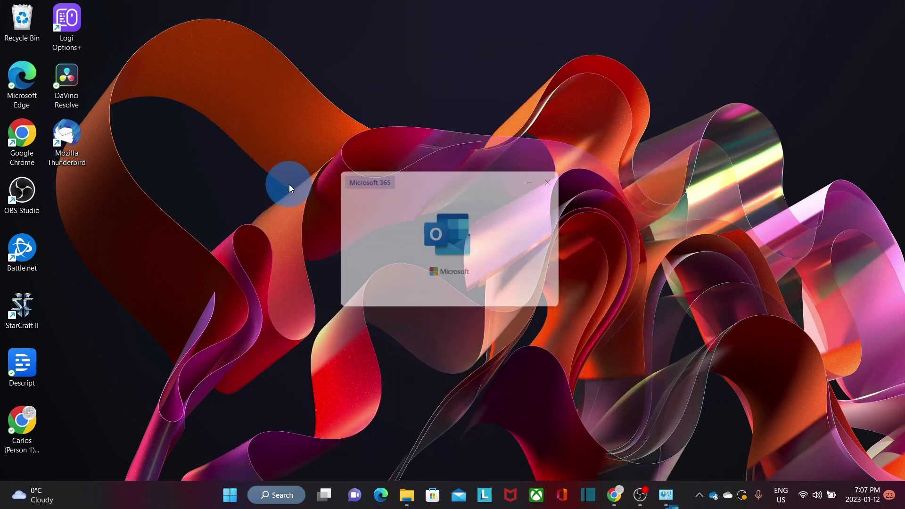